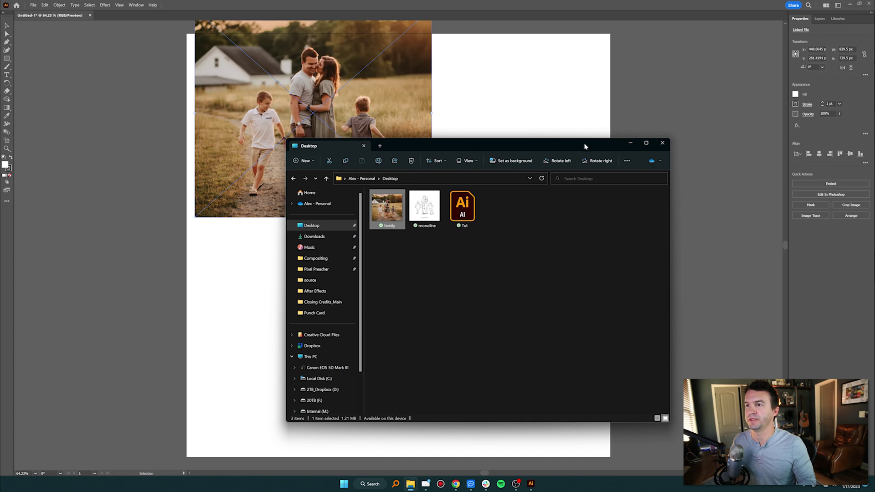
- Enlarge the placed family photo to about 1418 × 1249 px and centre it on the artboard
left_click(629, 145)
left_click_drag(198, 81, 599, 435)
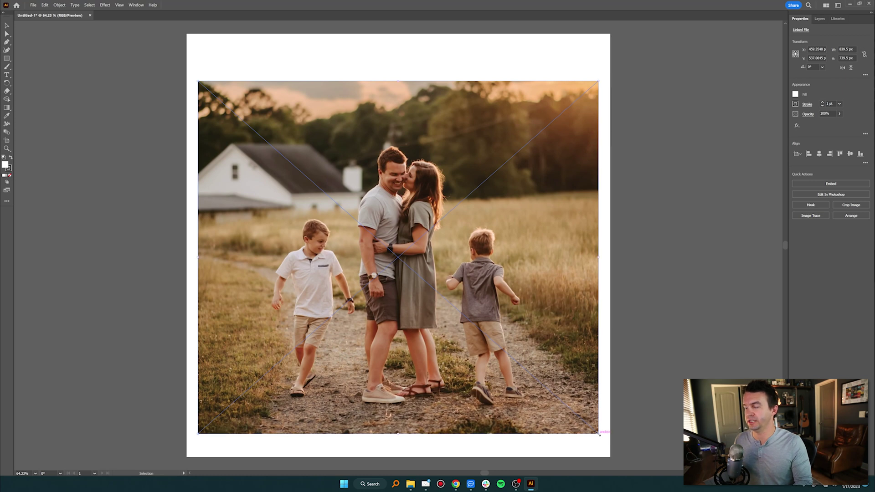
left_click_drag(497, 286, 496, 274)
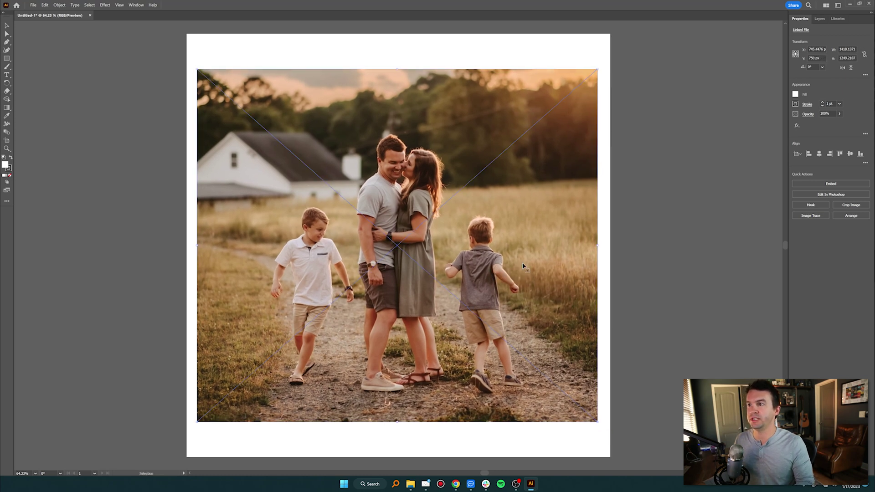
- Set the linked family photo's opacity to 30%
left_click(819, 19)
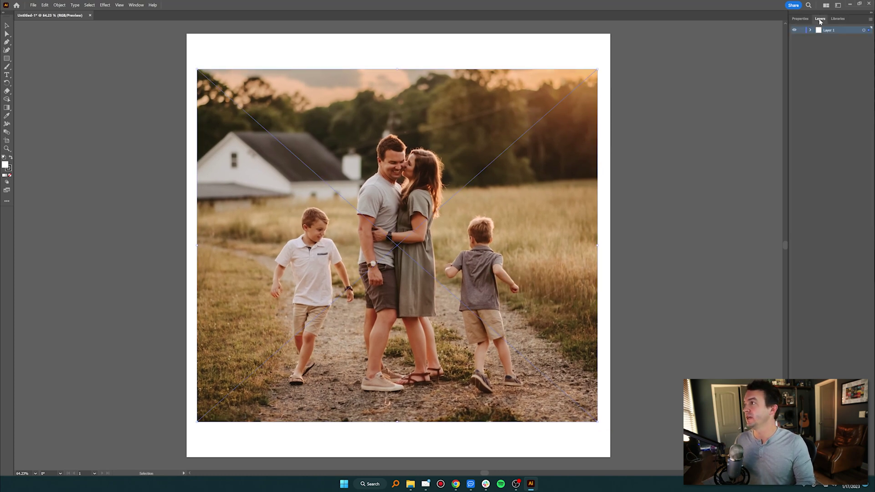
left_click(810, 30)
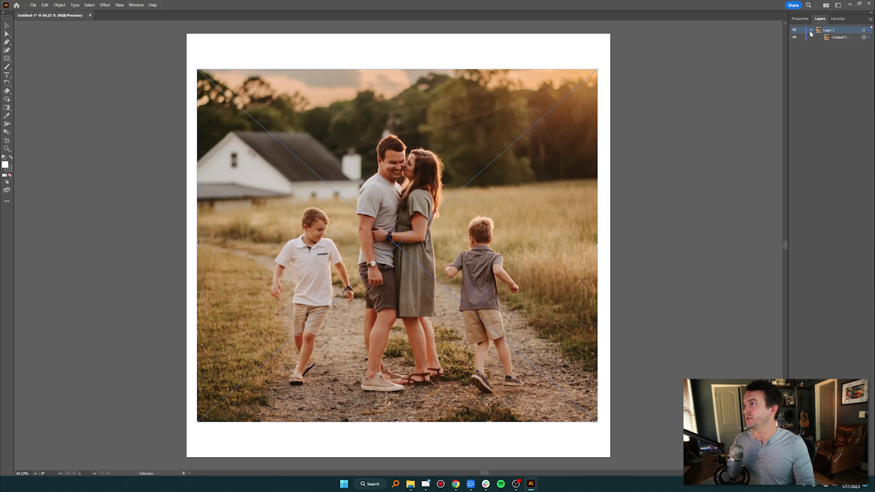
left_click(848, 39)
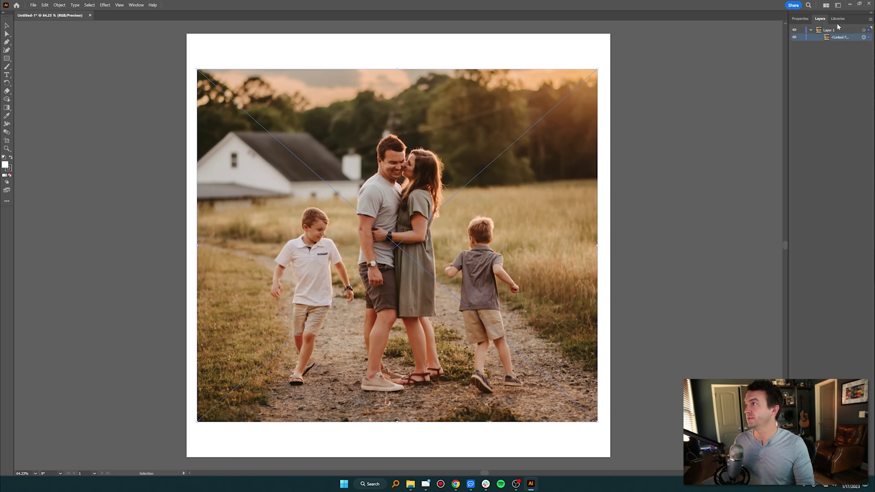
left_click(801, 18)
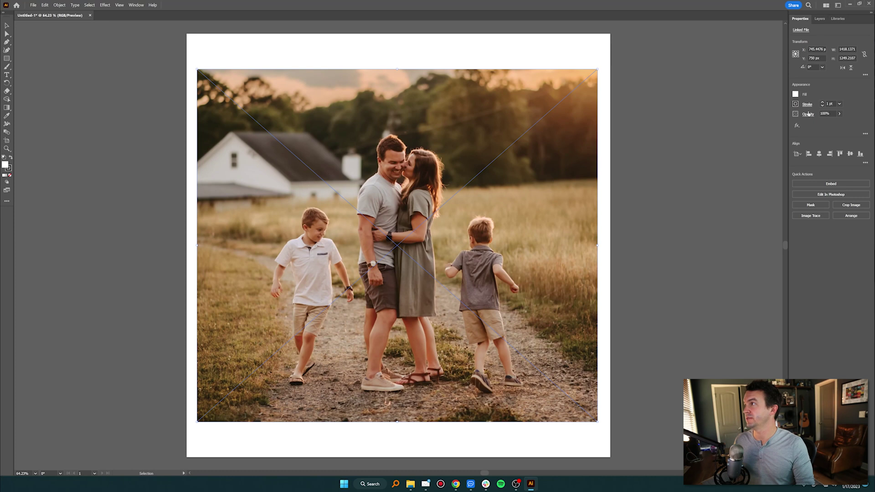
left_click(825, 113)
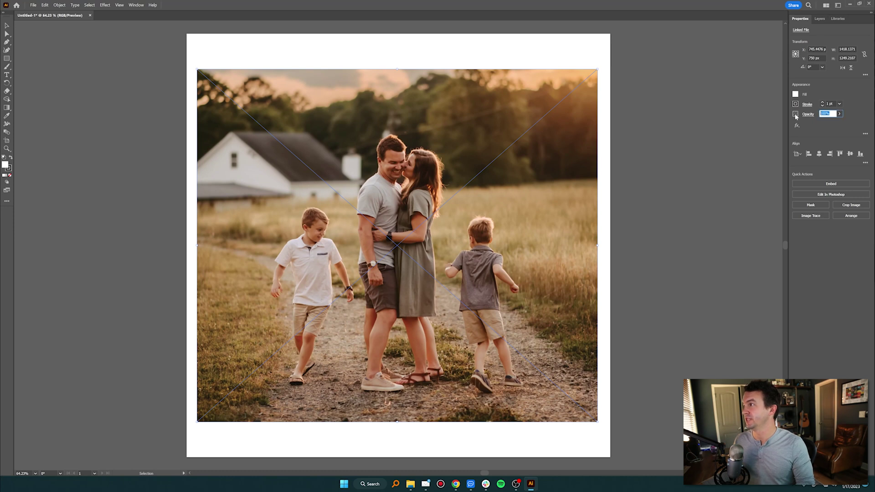
type("30")
key("Return")
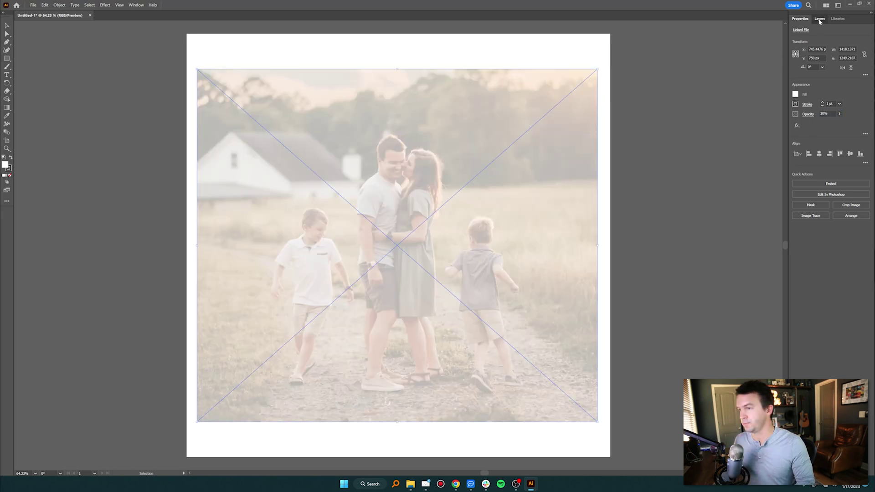
- Create a new layer above the photo layer and name it Lines
left_click(819, 19)
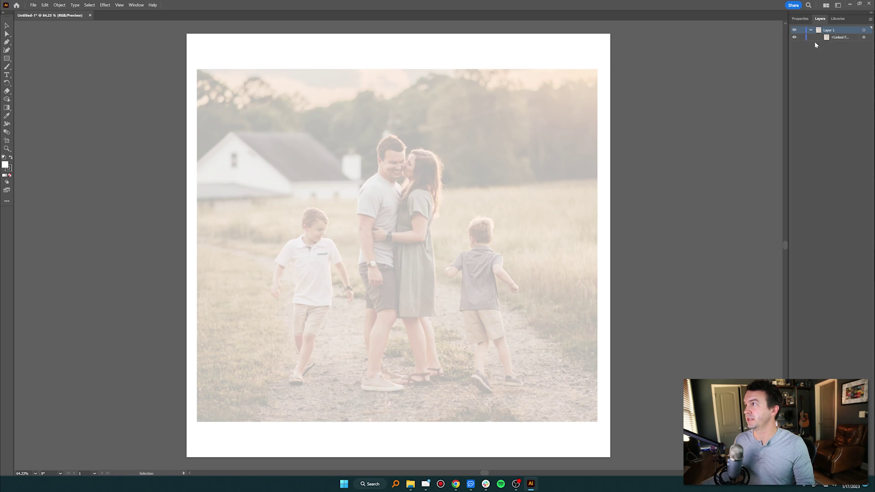
key("ctrl+l")
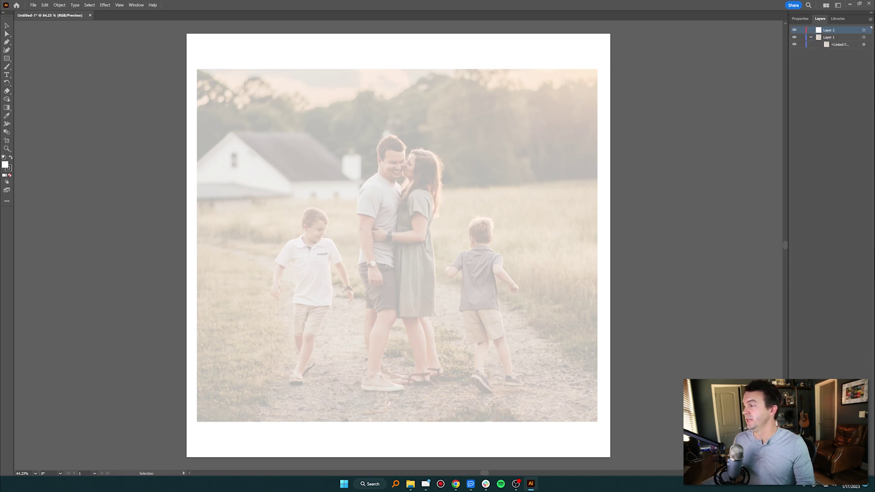
double_click(824, 30)
type("t")
key("Return")
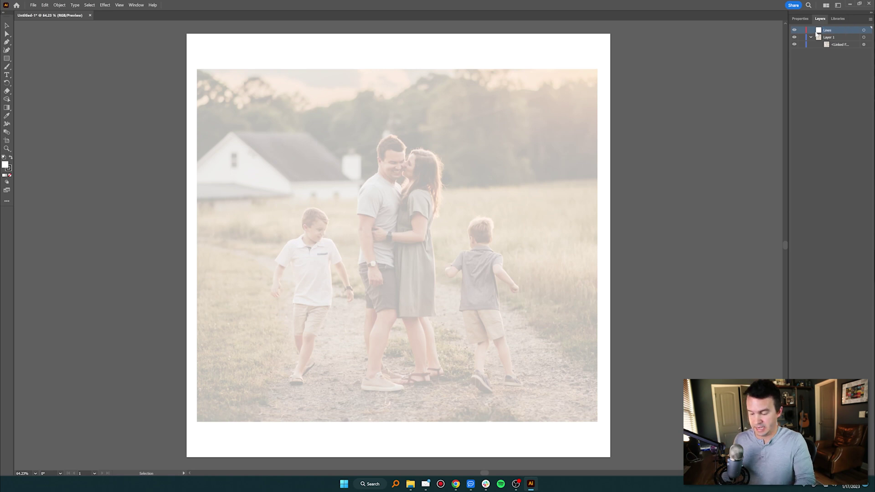
- Try a Paintbrush stroke from the top of the man's head down the back of his neck, and undo it
left_click(799, 19)
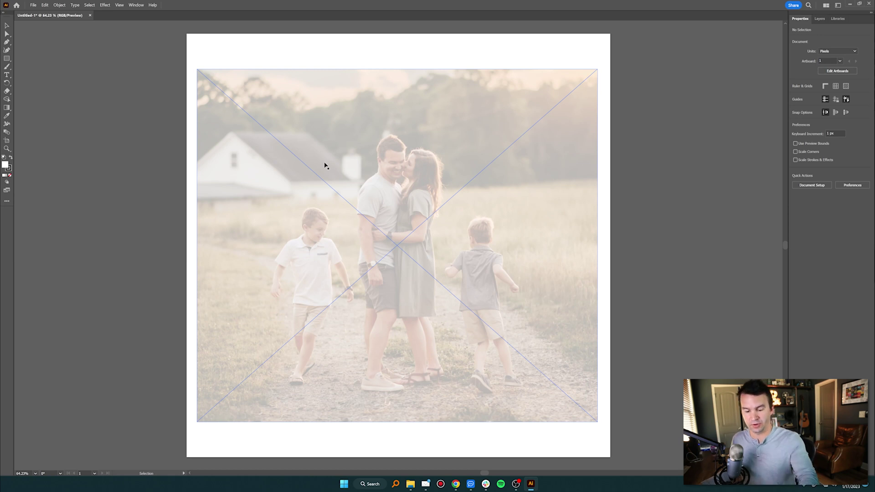
key("b")
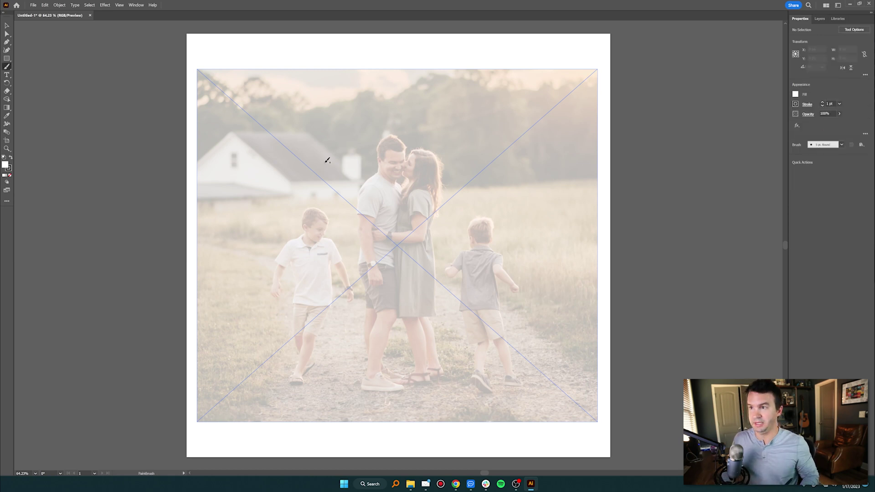
key("z")
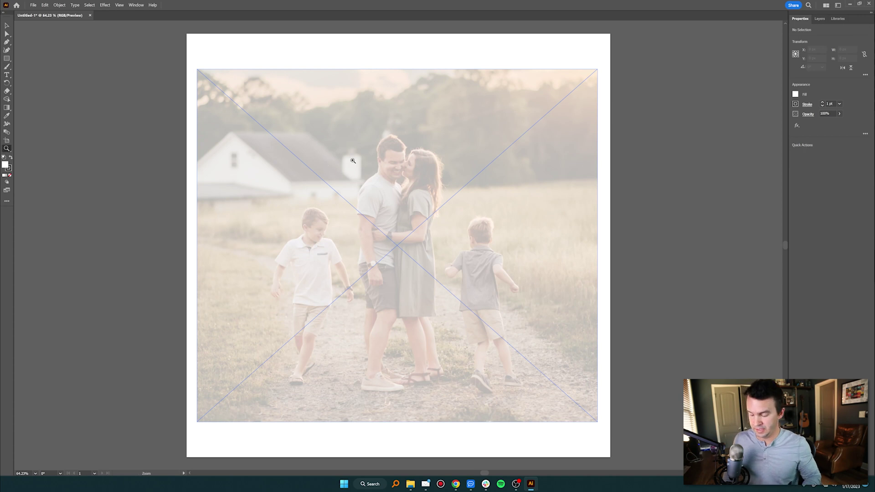
left_click_drag(392, 151, 467, 215)
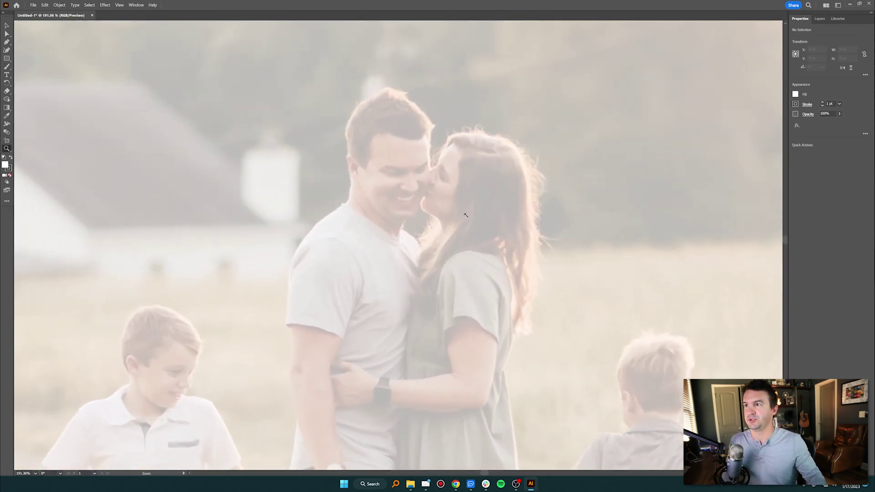
key("b")
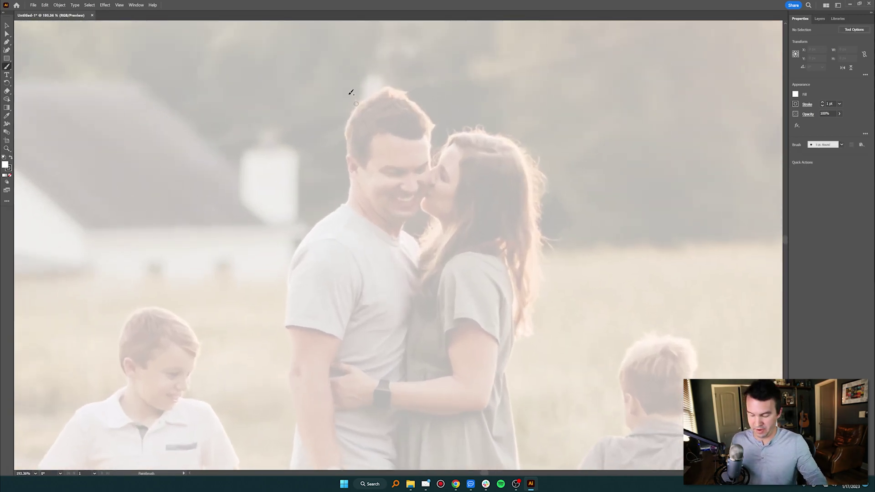
mouse_move(391, 85)
left_mouse_down()
mouse_move(364, 101)
mouse_move(349, 125)
mouse_move(340, 209)
left_mouse_up()
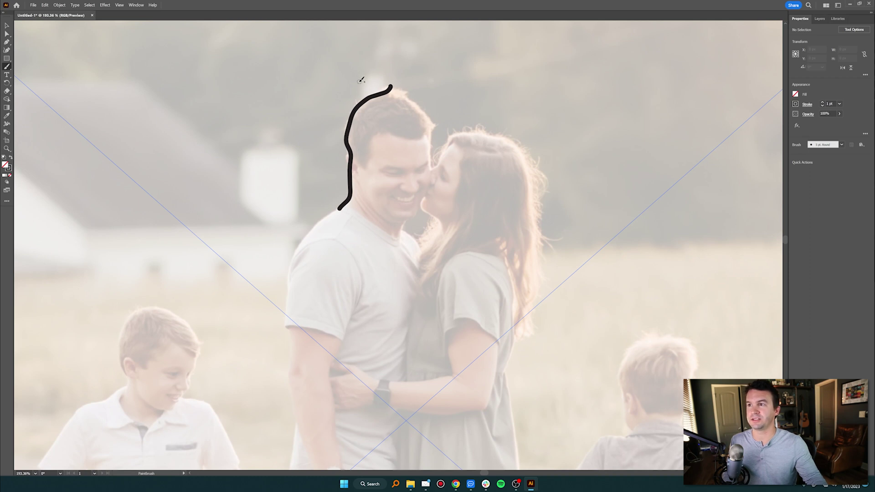
key("ctrl+z")
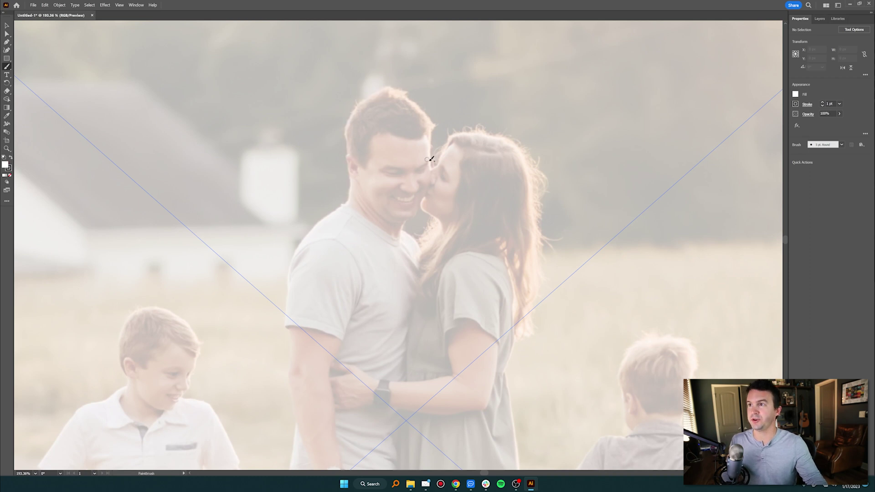
- Review the Paintbrush tool's fidelity, fill, selection and path-editing options and accept them
double_click(7, 68)
mouse_move(402, 180)
left_mouse_down()
mouse_move(397, 186)
mouse_move(363, 163)
left_mouse_up()
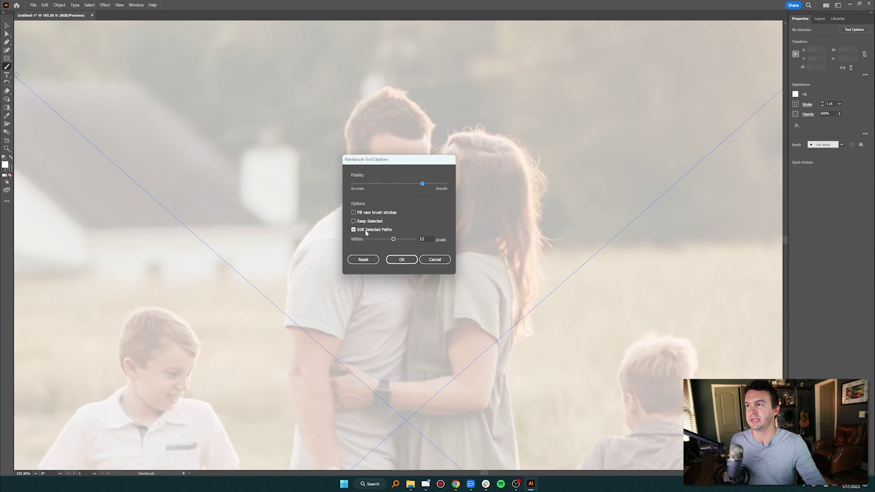
left_click_drag(375, 162, 377, 152)
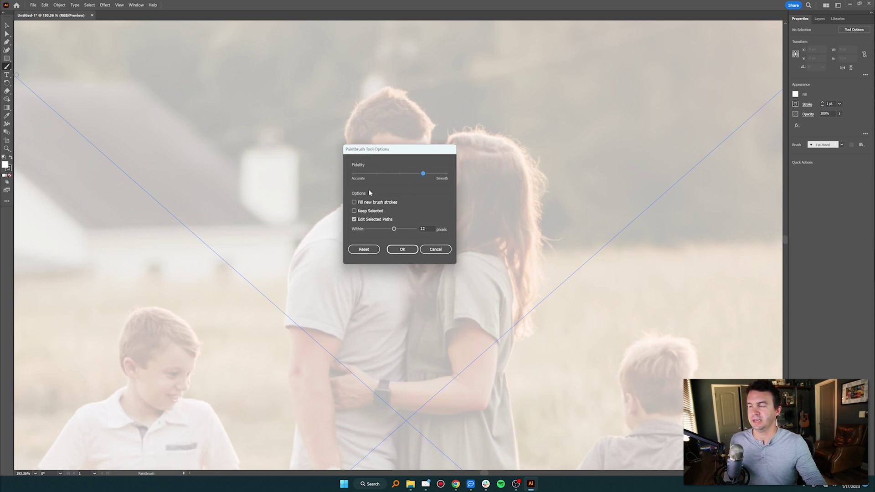
left_click(402, 249)
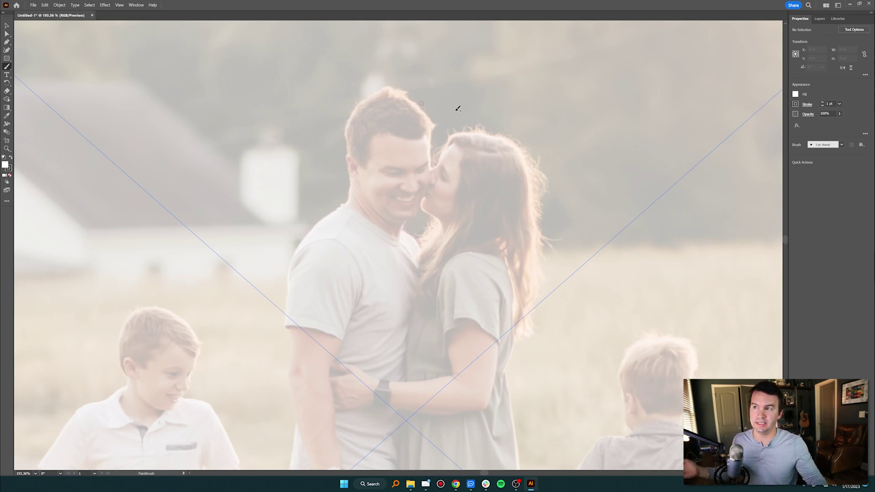
- Set the fill to none and paint the back of the man's head and the outline of his ear with the Paintbrush
key("z")
left_click_drag(363, 108, 382, 148)
key("b")
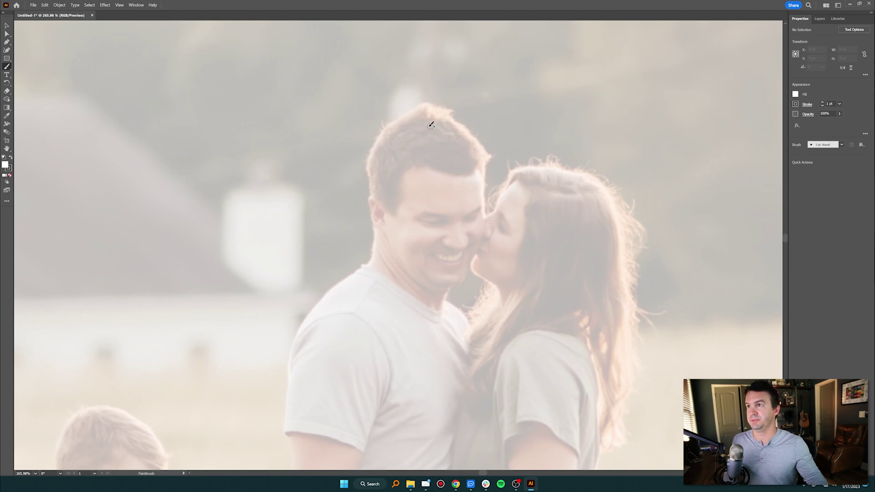
key("slash")
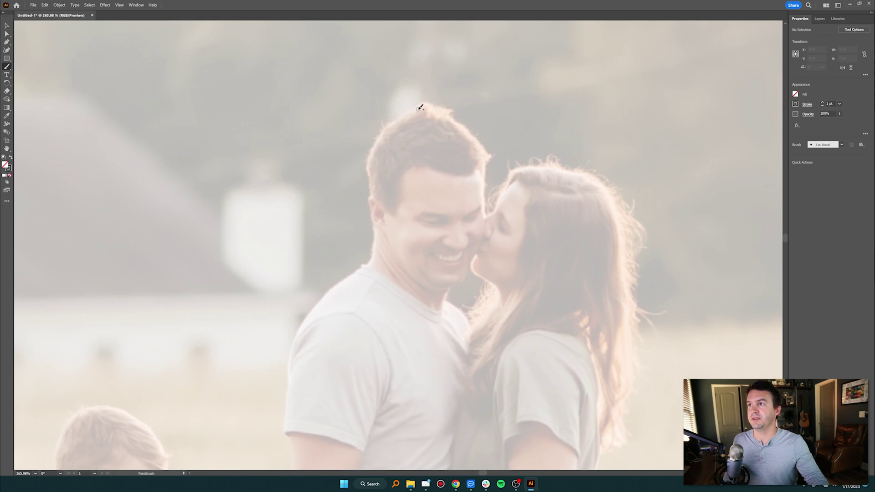
mouse_move(422, 104)
left_mouse_down()
mouse_move(386, 129)
mouse_move(369, 157)
mouse_move(376, 196)
left_mouse_up()
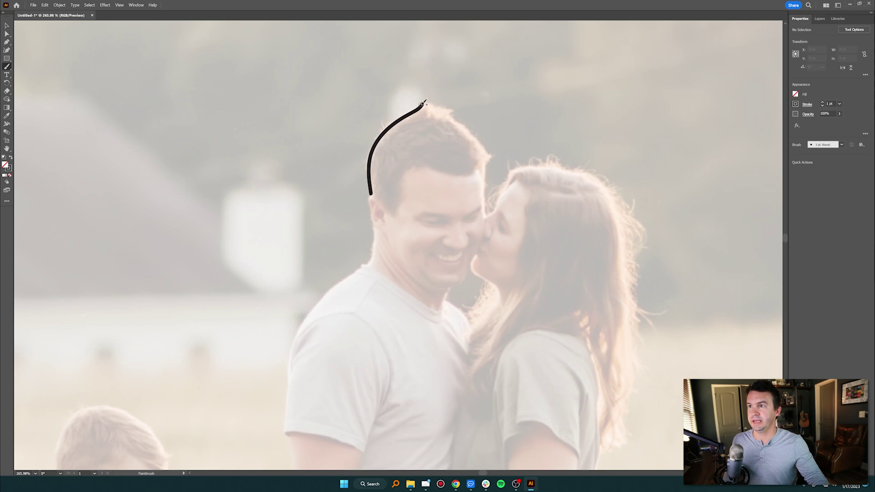
mouse_move(382, 202)
left_mouse_down()
mouse_move(371, 195)
mouse_move(388, 235)
left_mouse_up()
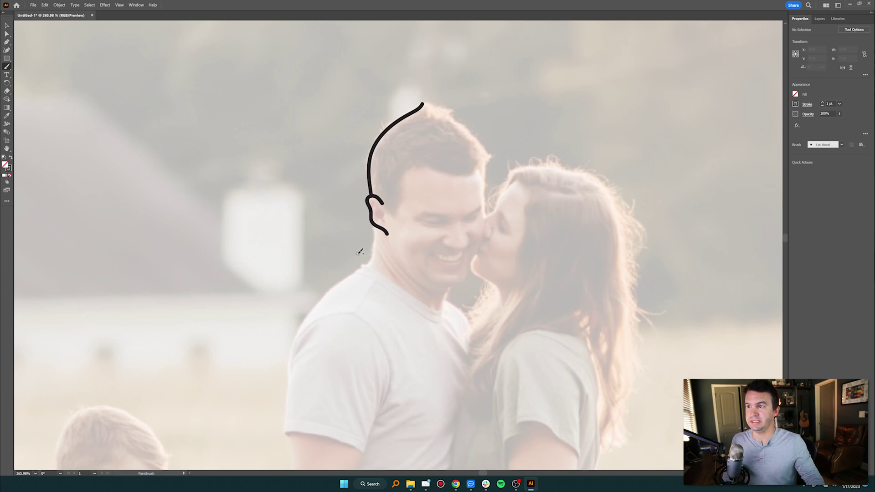
- Try two winding freehand strokes in the area beside the man, undoing each one
mouse_move(272, 289)
left_mouse_down()
mouse_move(306, 256)
mouse_move(277, 201)
mouse_move(226, 229)
left_mouse_up()
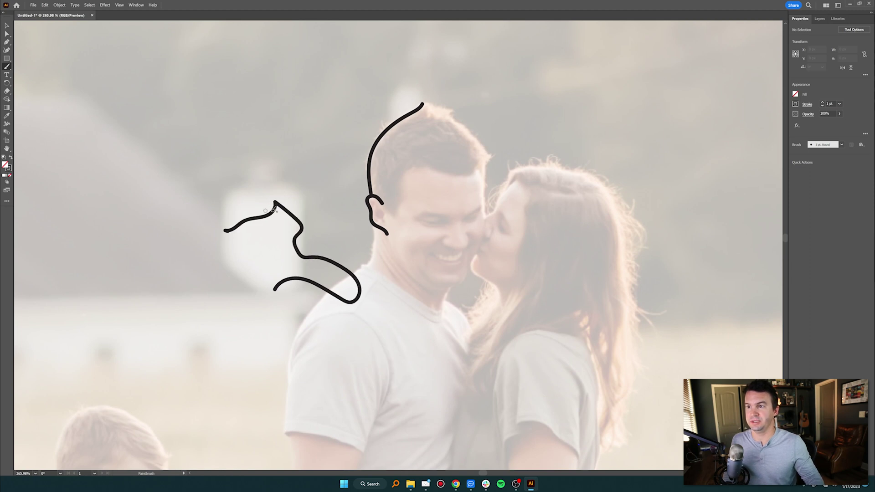
key("ctrl+z")
mouse_move(233, 268)
left_mouse_down()
mouse_move(346, 301)
mouse_move(315, 213)
mouse_move(314, 175)
mouse_move(272, 186)
mouse_move(266, 215)
mouse_move(227, 235)
left_mouse_up()
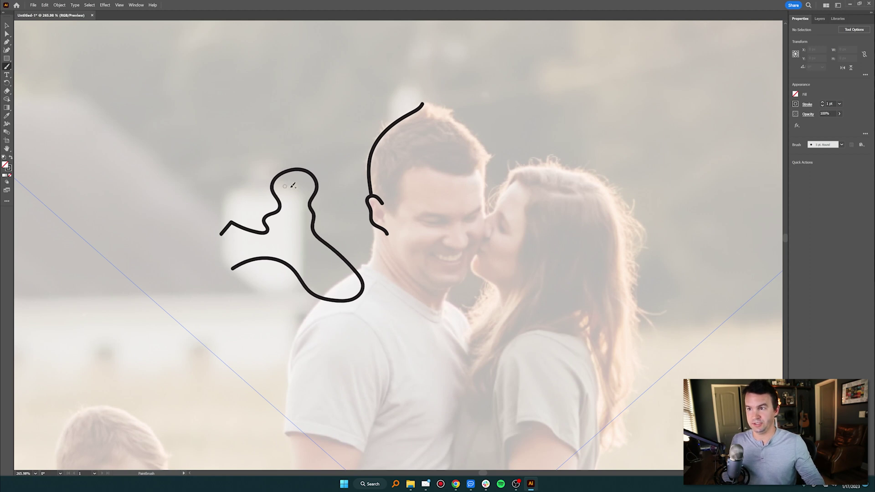
key("ctrl+z")
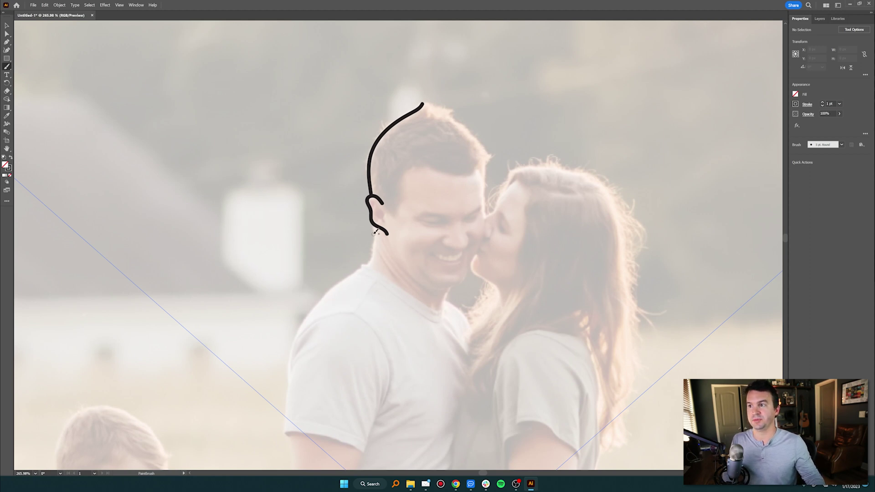
- Try painting the man's neck and shirt collar from below his ear, undoing each stroke
left_click_drag(375, 224, 367, 265)
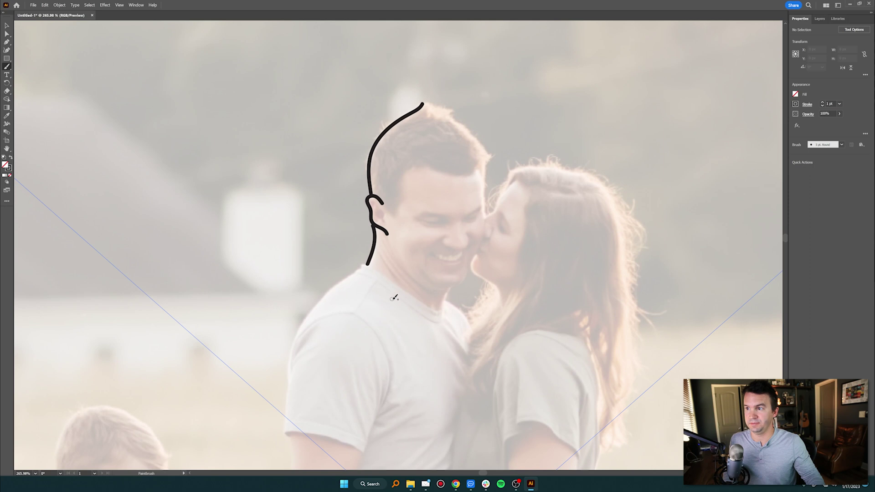
key("ctrl+z")
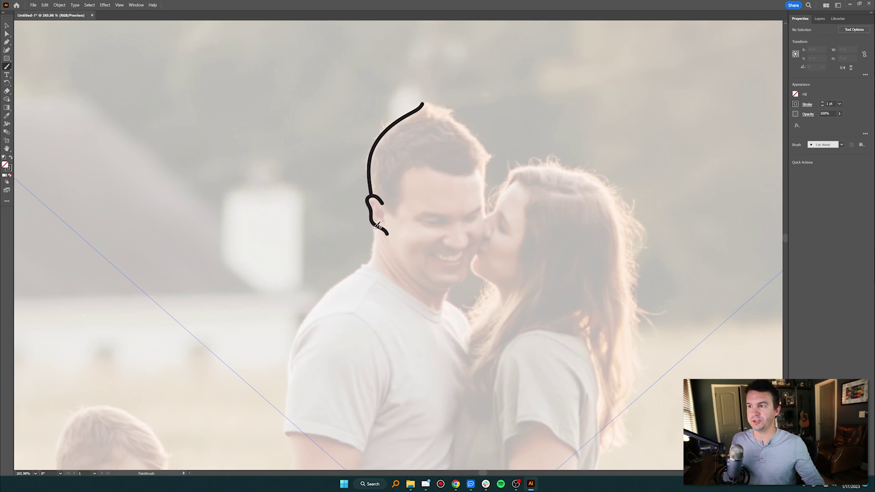
mouse_move(377, 227)
left_mouse_down()
mouse_move(371, 256)
mouse_move(378, 274)
mouse_move(408, 298)
mouse_move(470, 316)
mouse_move(477, 340)
left_mouse_up()
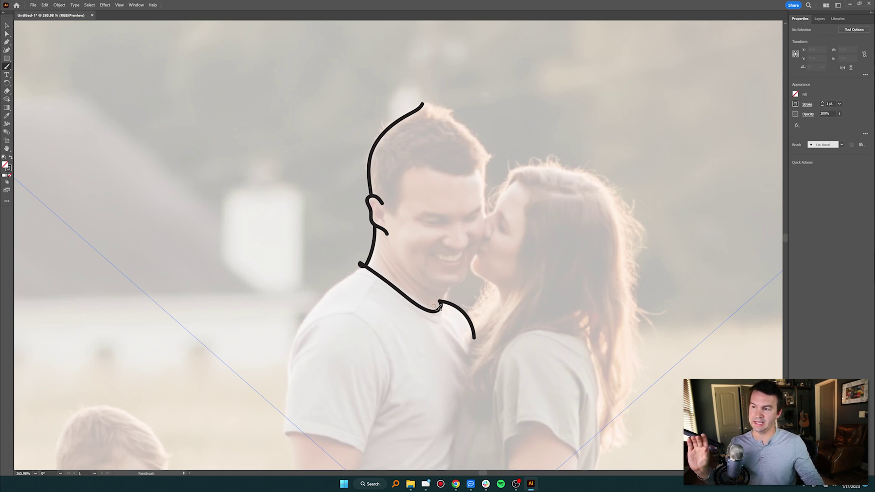
key("ctrl+z")
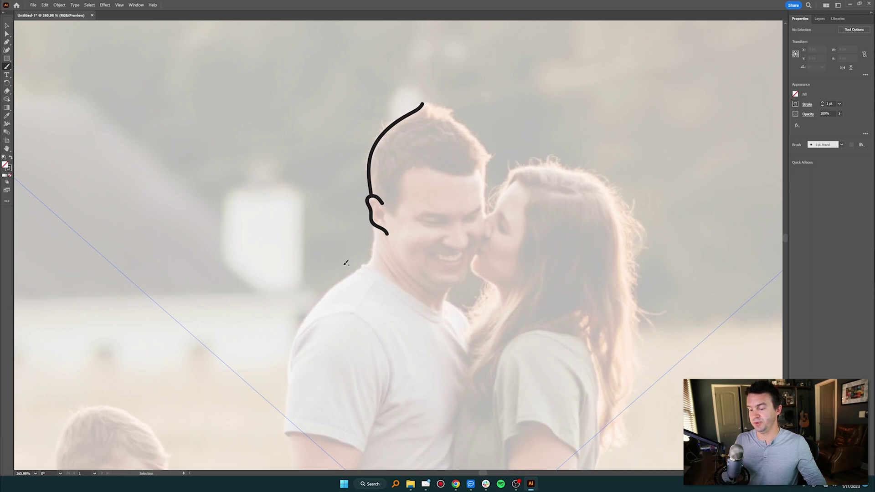
- Paint one continuous stroke from below the man's ear along his neck, around the collar, over the shoulder and around the sleeve
mouse_move(376, 228)
left_mouse_down()
mouse_move(363, 269)
mouse_move(437, 310)
mouse_move(449, 302)
mouse_move(444, 314)
mouse_move(433, 317)
mouse_move(383, 281)
mouse_move(340, 283)
mouse_move(297, 333)
mouse_move(284, 434)
mouse_move(371, 446)
mouse_move(395, 388)
mouse_move(391, 360)
left_mouse_up()
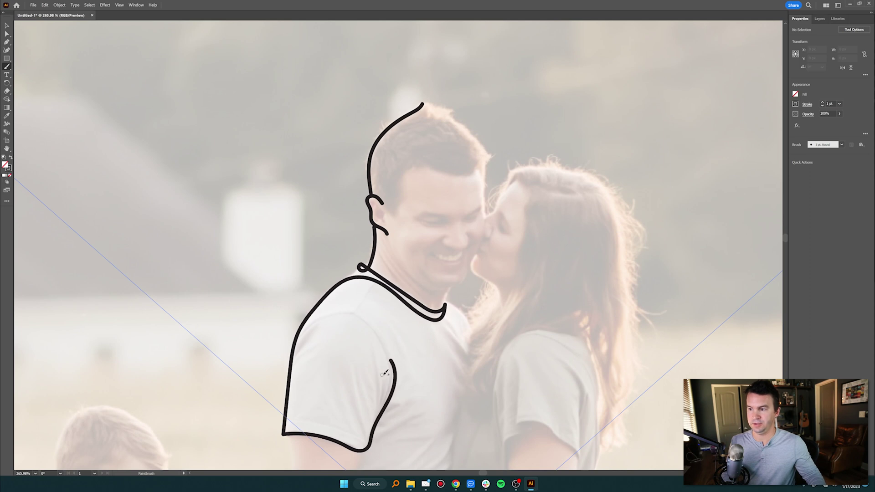
key("space")
left_click_drag(389, 341, 378, 268)
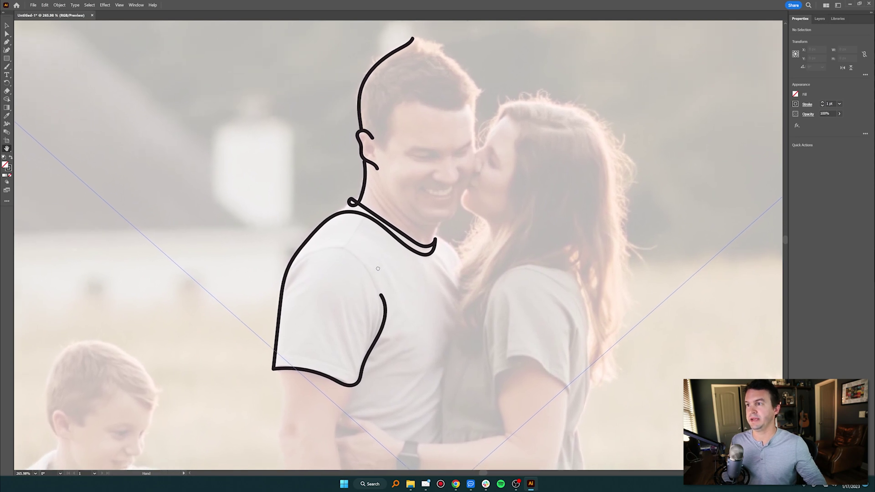
scroll(389, 314, "down", 5)
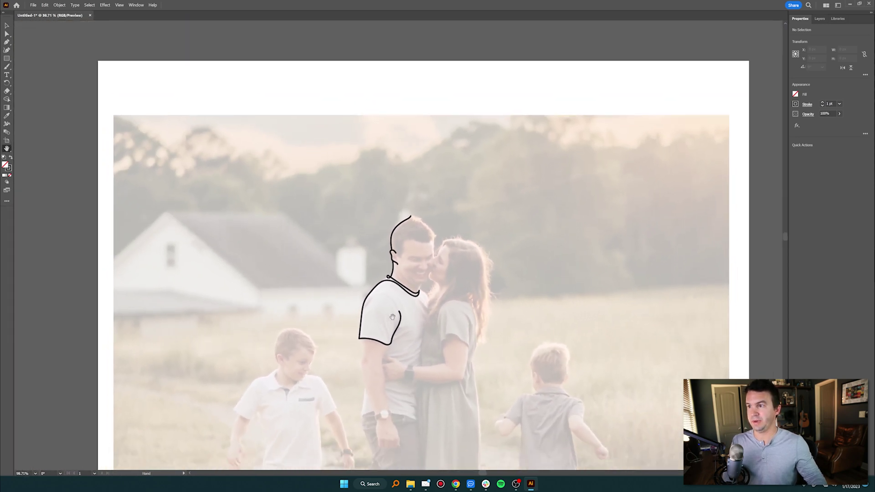
- Hide the linked photo to check the painted lines on their own, and show it again
left_click_drag(392, 317, 382, 250)
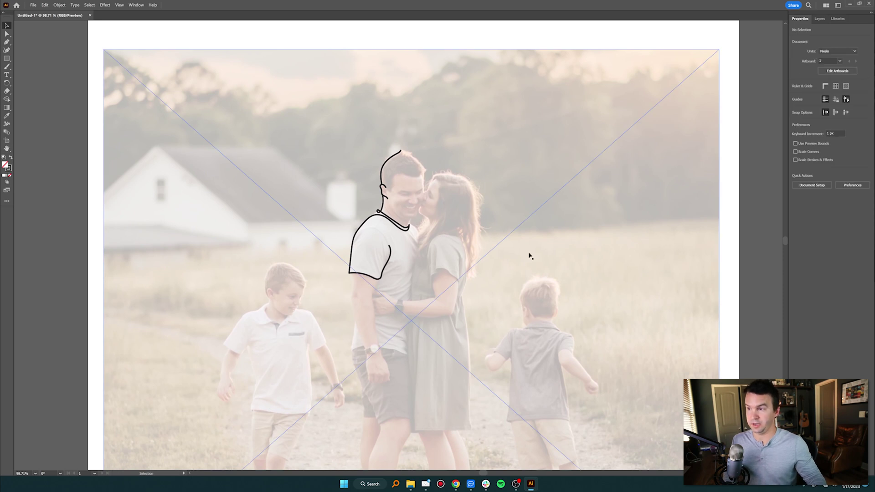
left_click(820, 19)
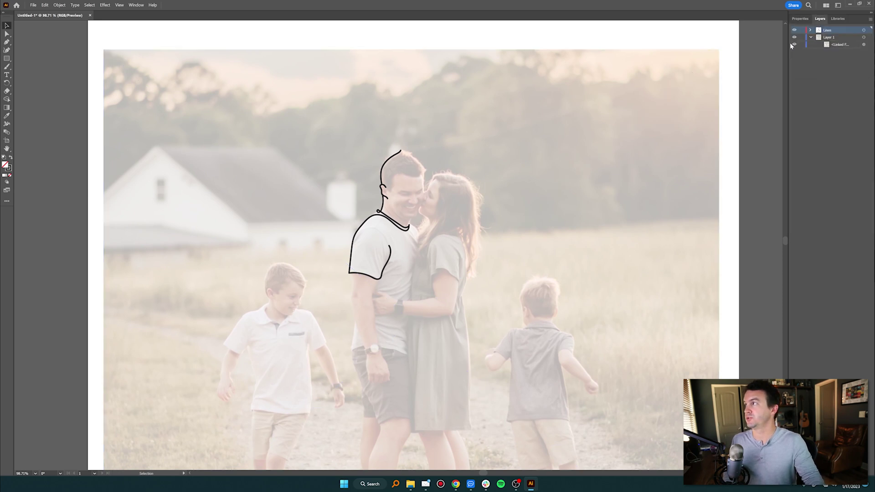
left_click(795, 45)
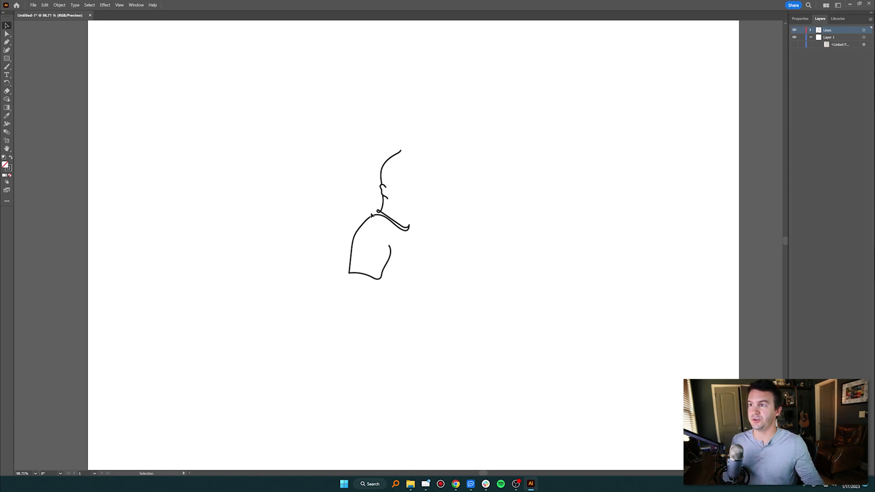
left_click(794, 44)
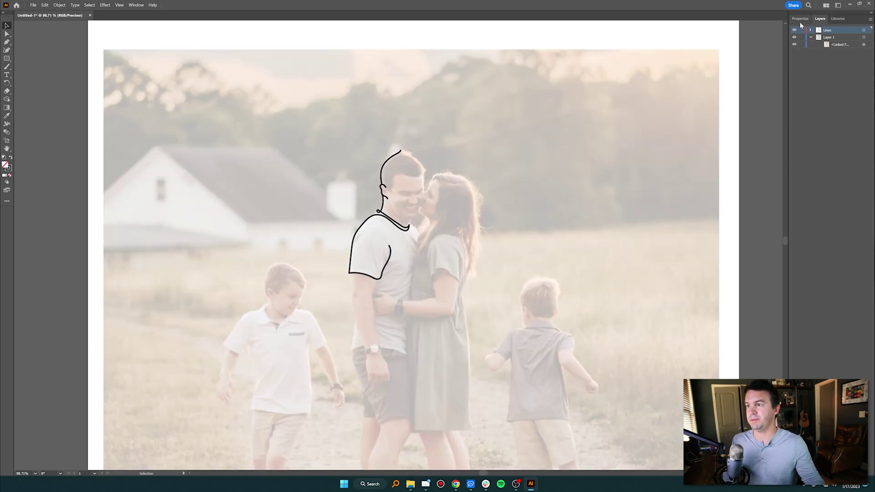
- Paint the man's hairline from the sideburn across his forehead, and the spiky front of his hair up to the crown
left_click(801, 22)
key("z")
left_click_drag(404, 168, 470, 219)
left_click_drag(418, 158, 405, 188)
key("b")
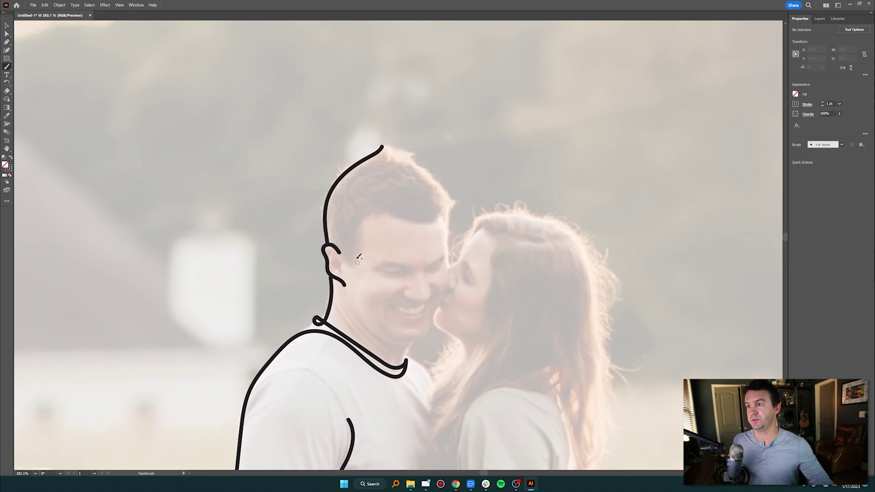
mouse_move(358, 261)
left_mouse_down()
mouse_move(373, 209)
mouse_move(425, 218)
left_mouse_up()
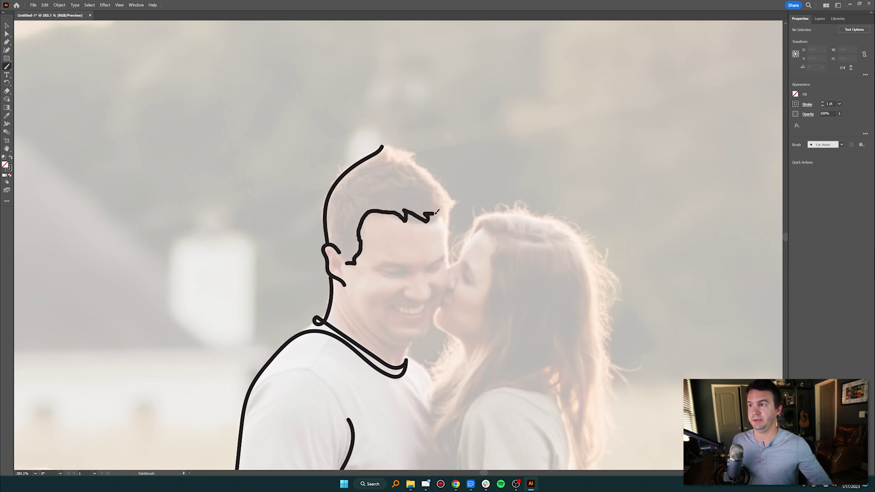
mouse_move(436, 206)
left_mouse_down()
mouse_move(460, 198)
mouse_move(431, 190)
mouse_move(446, 189)
mouse_move(428, 179)
left_mouse_up()
mouse_move(425, 171)
left_mouse_down()
mouse_move(432, 170)
mouse_move(402, 164)
mouse_move(418, 157)
mouse_move(393, 155)
mouse_move(407, 143)
mouse_move(384, 143)
left_mouse_up()
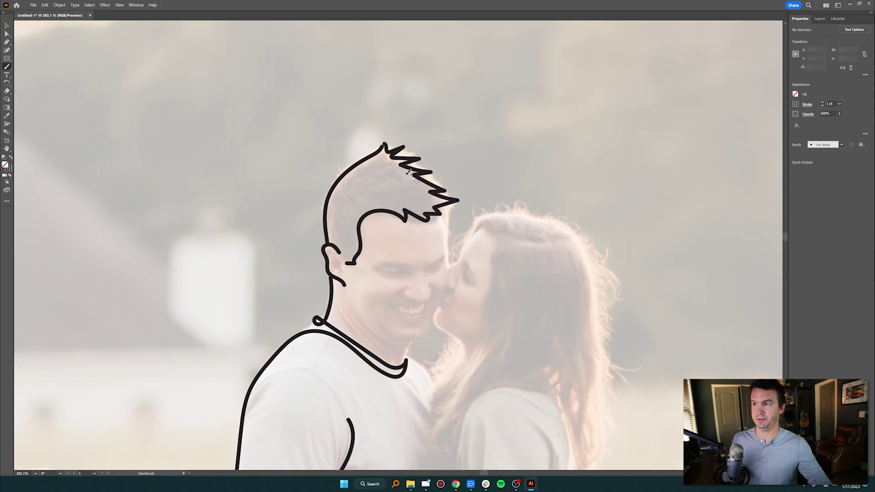
- Review the Paintbrush tool options and accept them as they are
key("z")
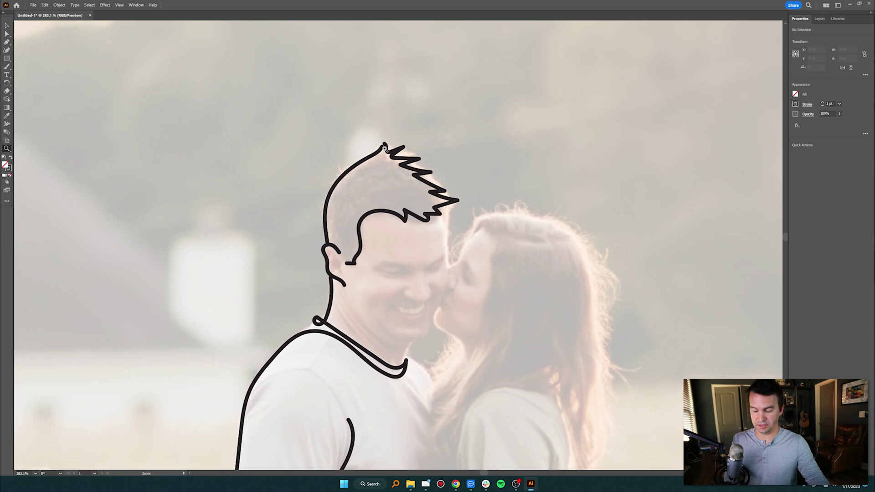
left_click(382, 149)
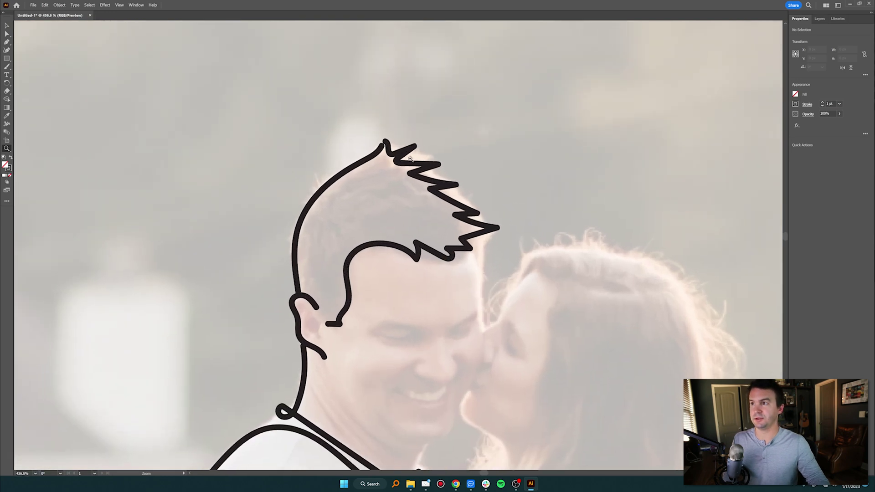
double_click(7, 66)
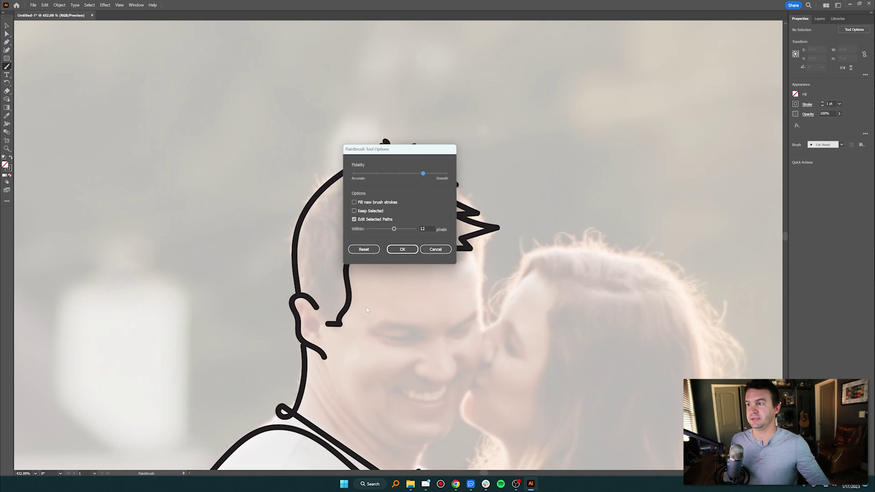
left_click(413, 251)
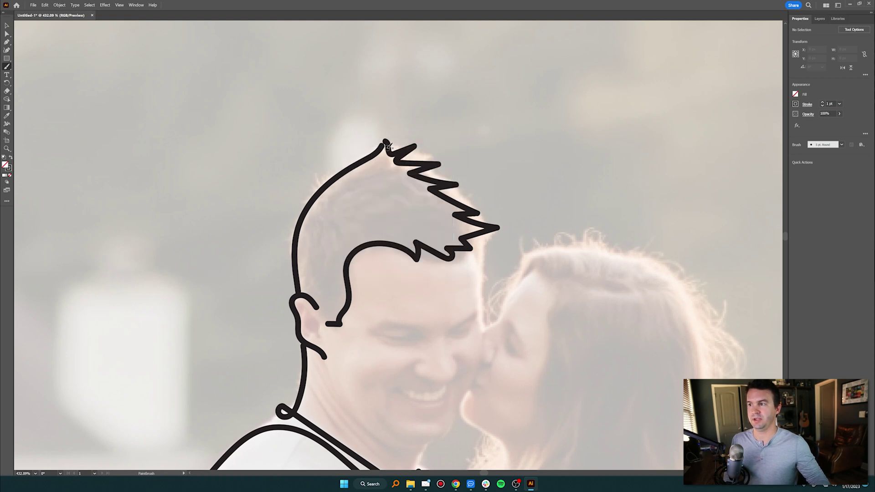
- Lock the linked photo in Layer 1 so that only the painted lines can be selected
key("z")
left_click(383, 143)
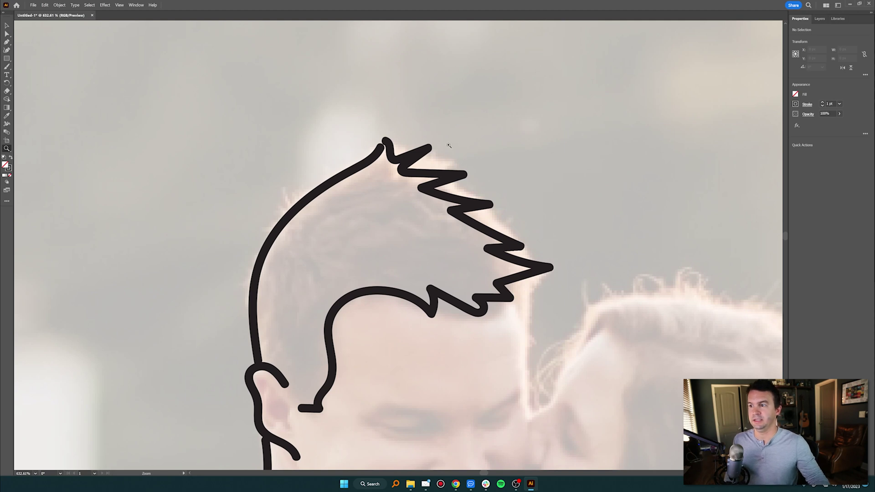
key("a")
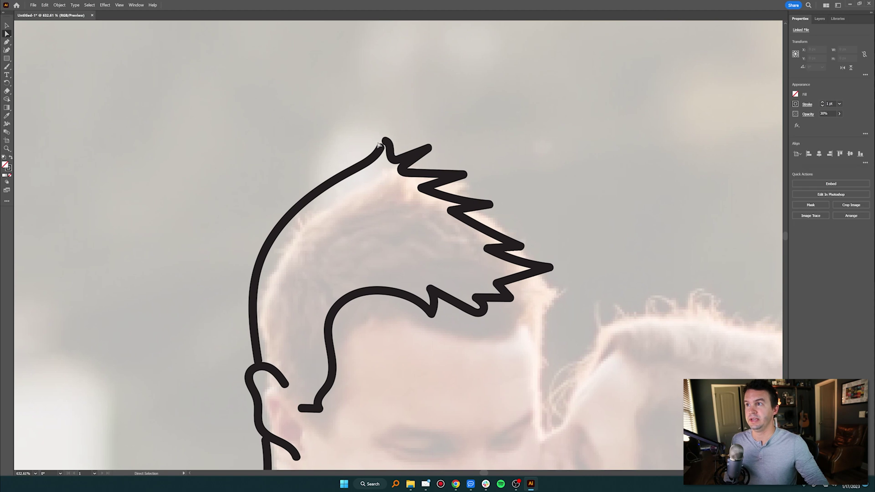
left_click(378, 141)
left_click(811, 19)
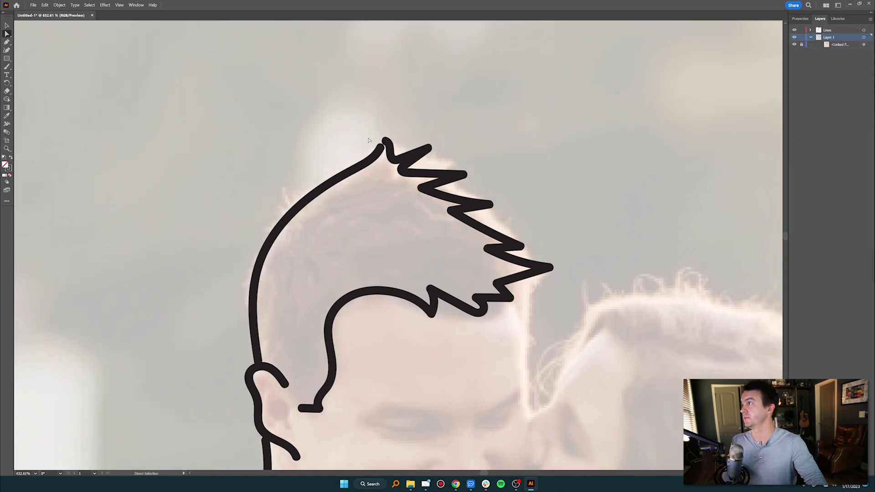
- Join the open ends of the two hair strokes at the man's crown and remove the extra anchor point beside the joint
left_click(385, 145)
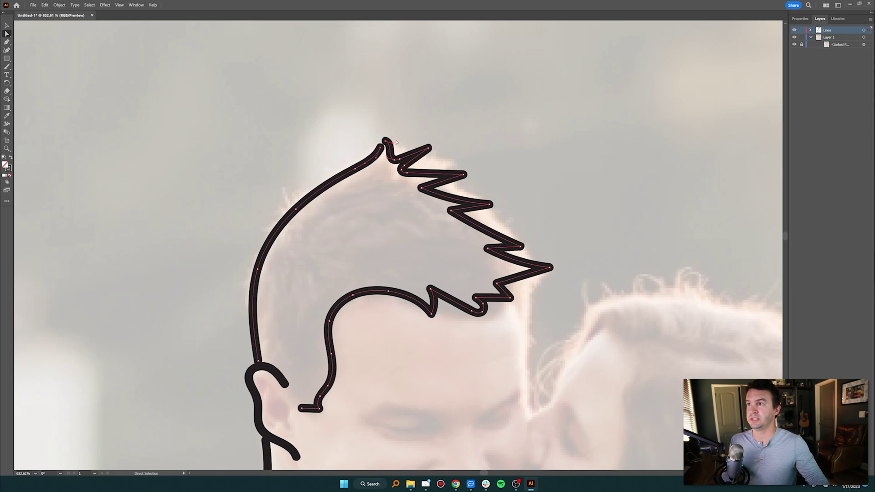
right_click(384, 151)
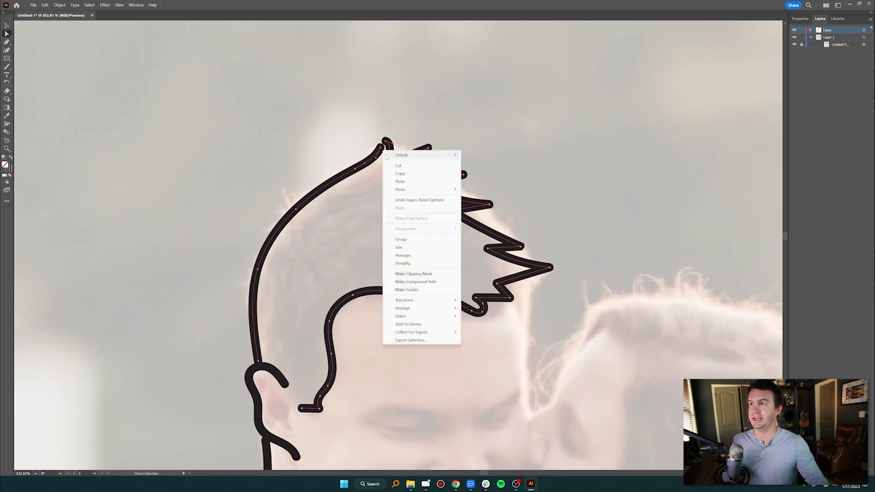
left_click(399, 247)
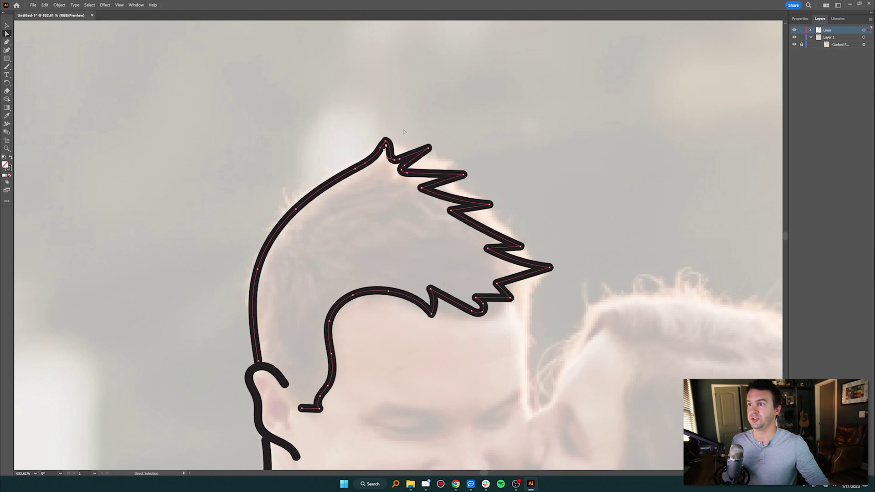
key("p")
left_click(382, 149)
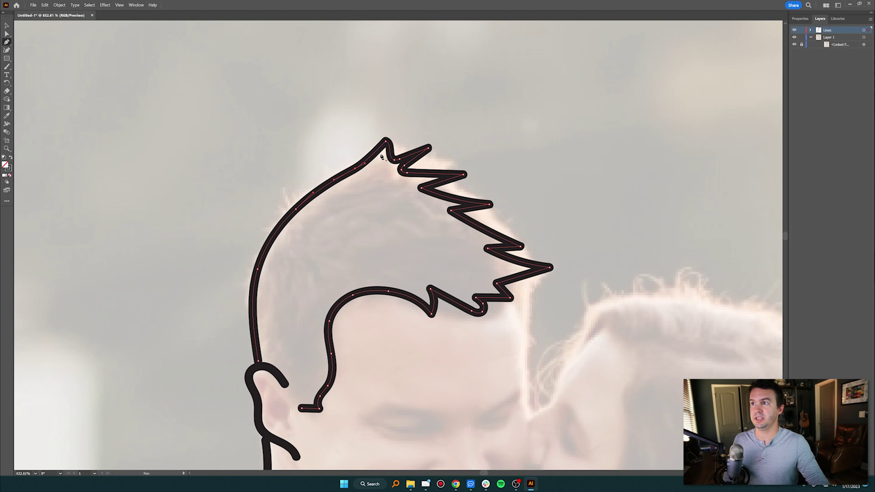
- Reshape the spikes of the man's hair by moving individual anchor points with Direct Selection
key("a")
left_click(428, 183)
left_click(423, 188)
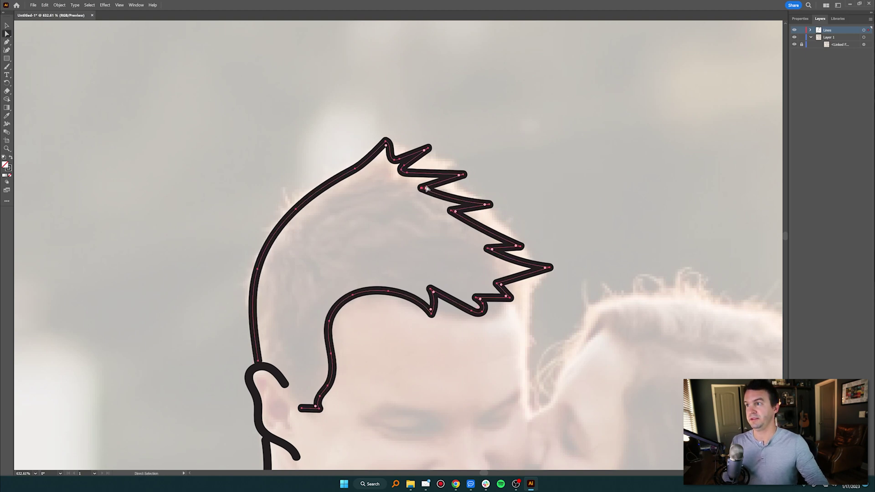
key("v")
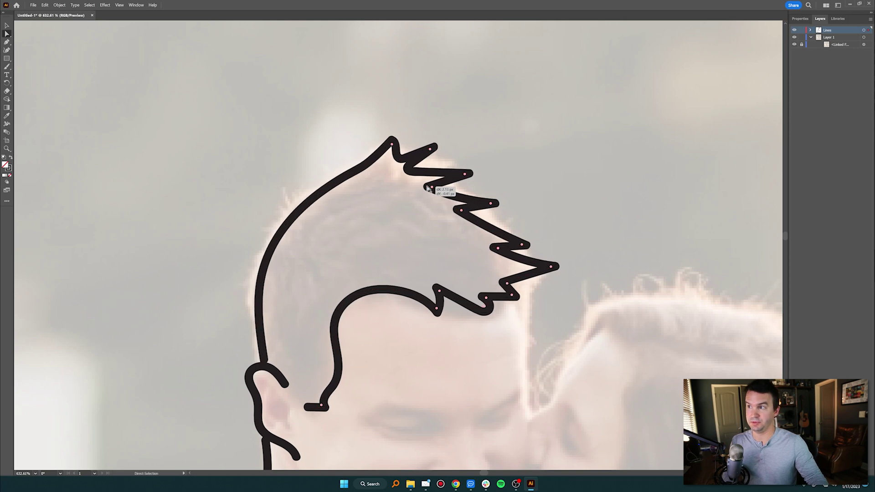
key("a")
left_click(422, 189)
mouse_move(422, 189)
left_mouse_down()
mouse_move(451, 194)
mouse_move(439, 188)
left_mouse_up()
mouse_move(520, 248)
left_mouse_down()
mouse_move(539, 243)
mouse_move(522, 234)
left_mouse_up()
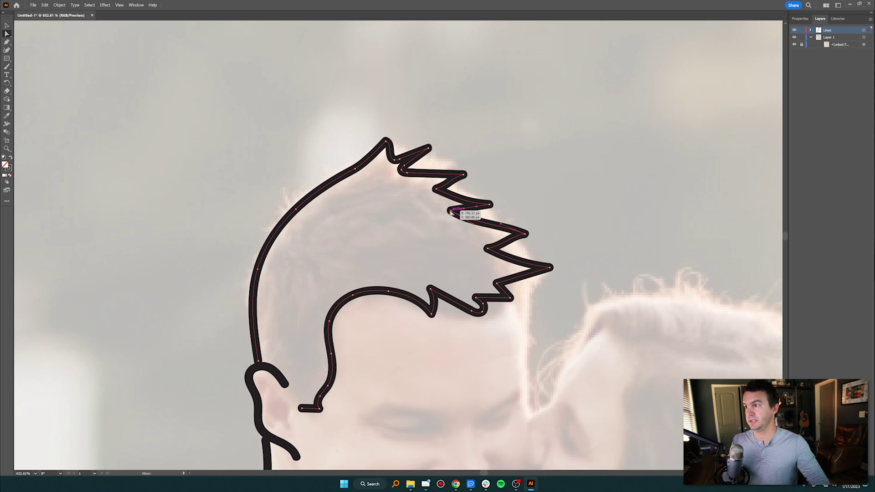
- Paint the man's face edge from the hairline around the chin, the front of his neck and his far shoulder
key("z")
left_click(458, 243, "alt")
left_click(458, 244, "alt")
left_click_drag(491, 166, 482, 124)
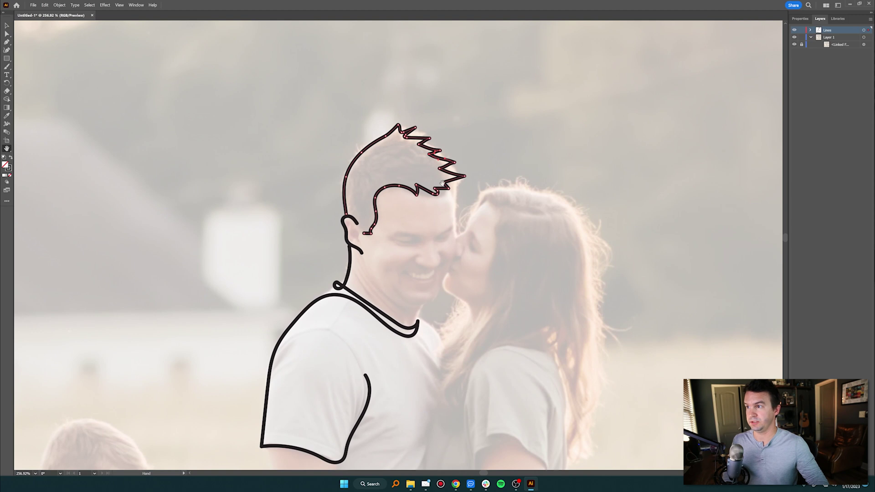
left_click(458, 200)
left_click(470, 208)
key("b")
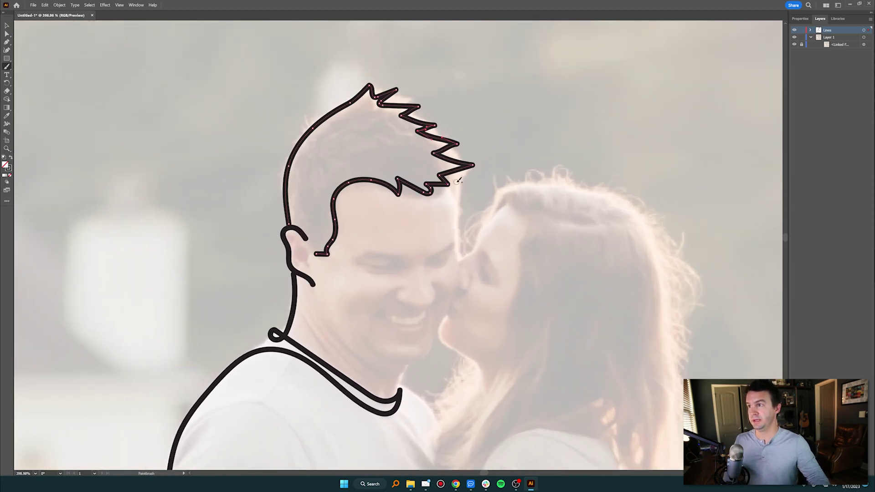
mouse_move(454, 182)
left_mouse_down()
mouse_move(461, 284)
mouse_move(432, 334)
left_mouse_up()
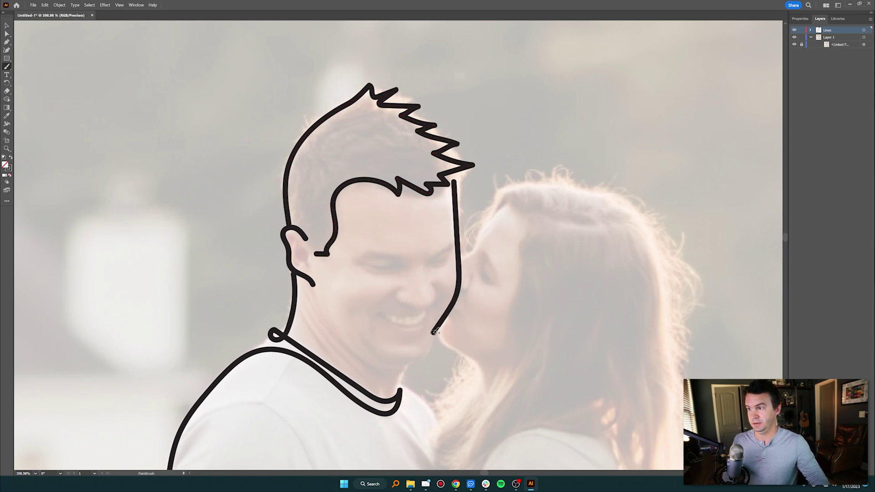
mouse_move(435, 336)
left_mouse_down()
mouse_move(403, 386)
mouse_move(426, 401)
mouse_move(441, 453)
left_mouse_up()
key("ctrl+shift+a")
- Try painting the woman's forehead from her hairline to the man's face, undoing each stroke
mouse_move(520, 207)
left_mouse_down()
mouse_move(474, 140)
mouse_move(454, 138)
mouse_move(413, 183)
left_mouse_up()
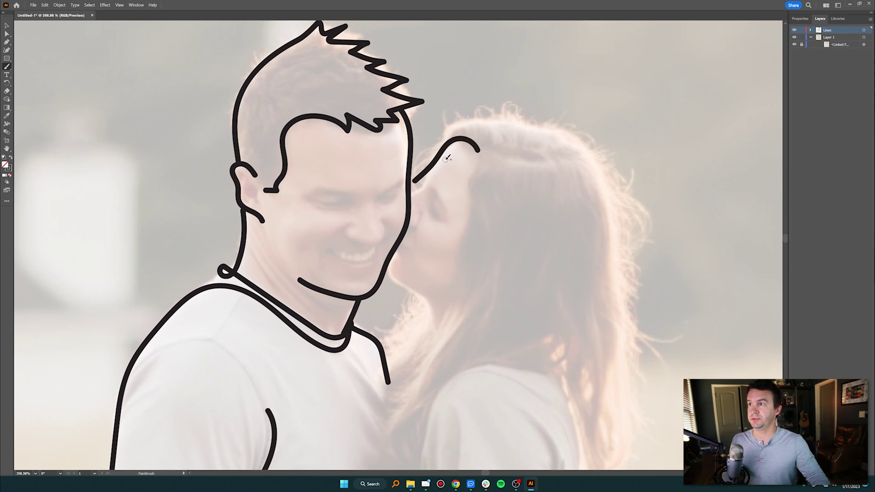
key("ctrl+z")
mouse_move(466, 148)
left_mouse_down()
mouse_move(431, 169)
mouse_move(410, 199)
left_mouse_up()
key("ctrl+z")
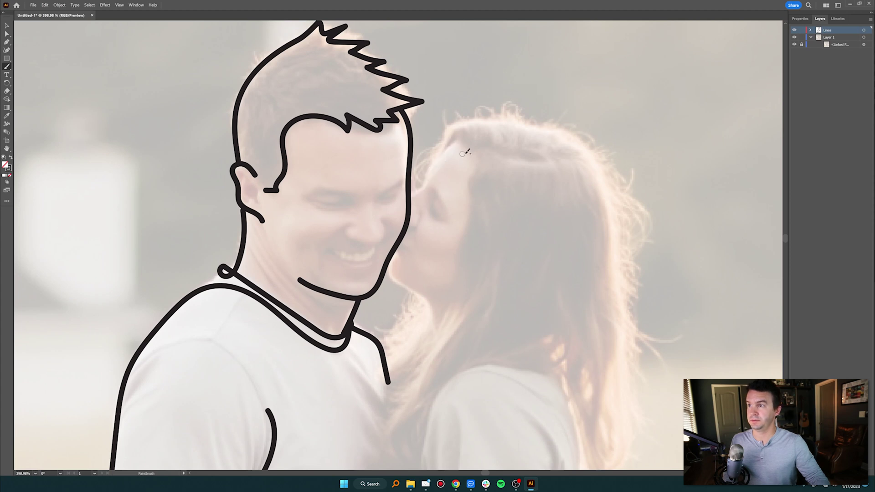
- Paint the woman's forehead, chin and neck, and the long front strands of hair falling past her face to the shoulder
mouse_move(469, 149)
left_mouse_down()
mouse_move(452, 142)
mouse_move(410, 199)
left_mouse_up()
mouse_move(460, 156)
left_mouse_down()
mouse_move(435, 167)
mouse_move(383, 426)
mouse_move(393, 440)
mouse_move(419, 381)
mouse_move(407, 438)
mouse_move(467, 351)
left_mouse_up()
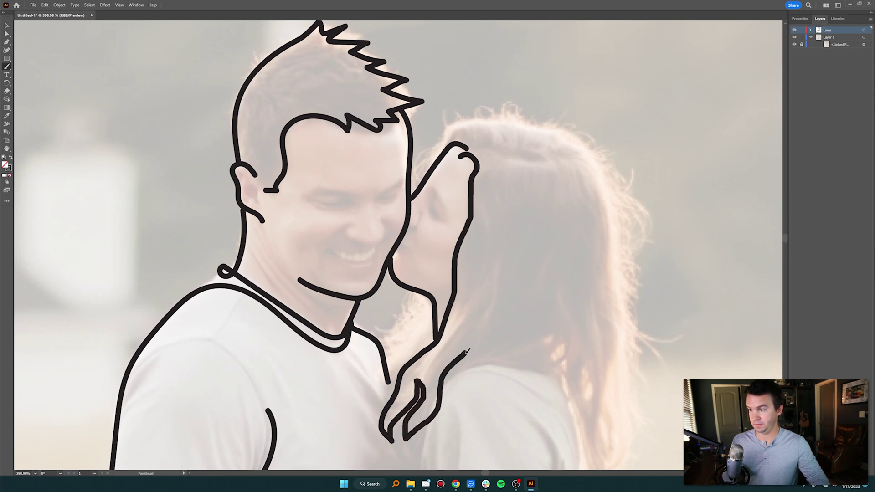
key("space")
left_click_drag(472, 269, 406, 212)
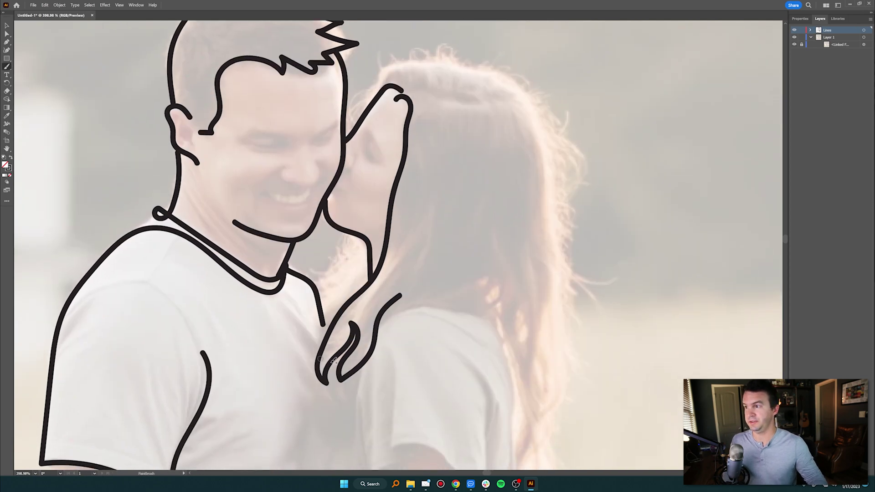
mouse_move(409, 93)
left_mouse_down()
mouse_move(435, 104)
mouse_move(440, 130)
mouse_move(432, 198)
mouse_move(411, 257)
mouse_move(413, 308)
mouse_move(442, 261)
left_mouse_up()
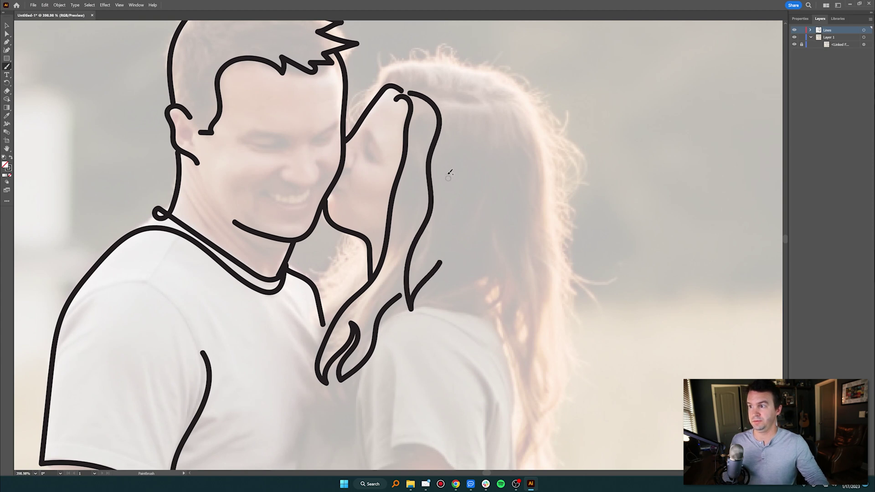
- Hide the linked photo and examine the line art of the couple on the blank artboard
key("ctrl+0")
key("h")
left_click_drag(450, 178, 496, 123)
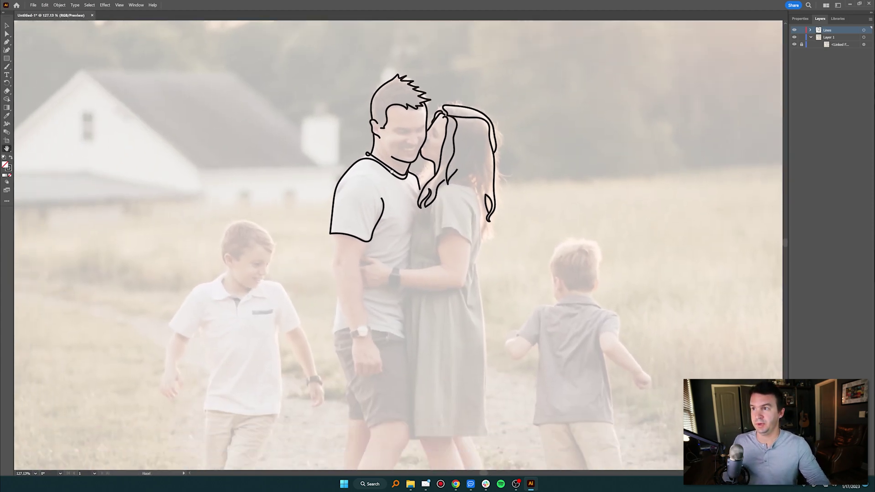
key("v")
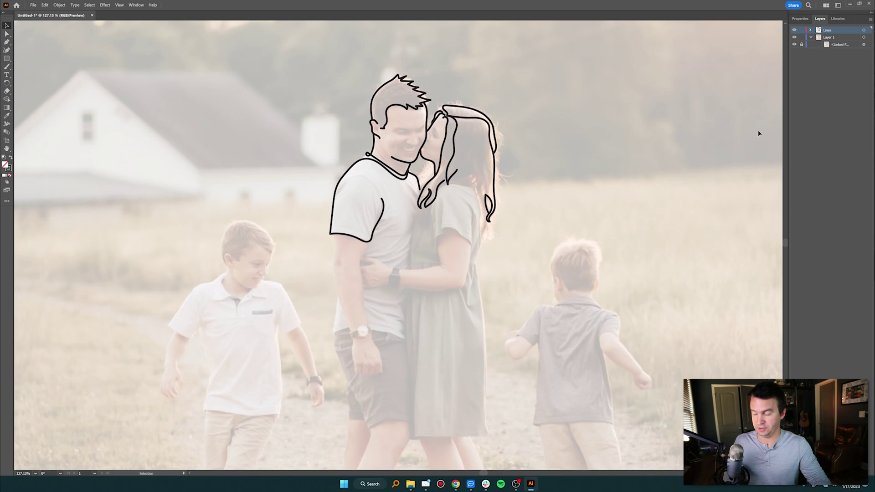
left_click(795, 45)
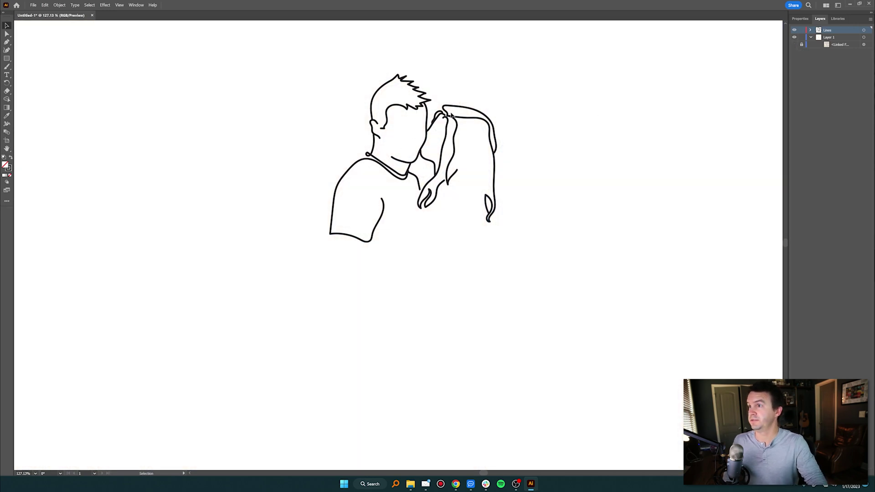
key("z")
left_click(419, 174, "alt")
left_click_drag(419, 174, 432, 183)
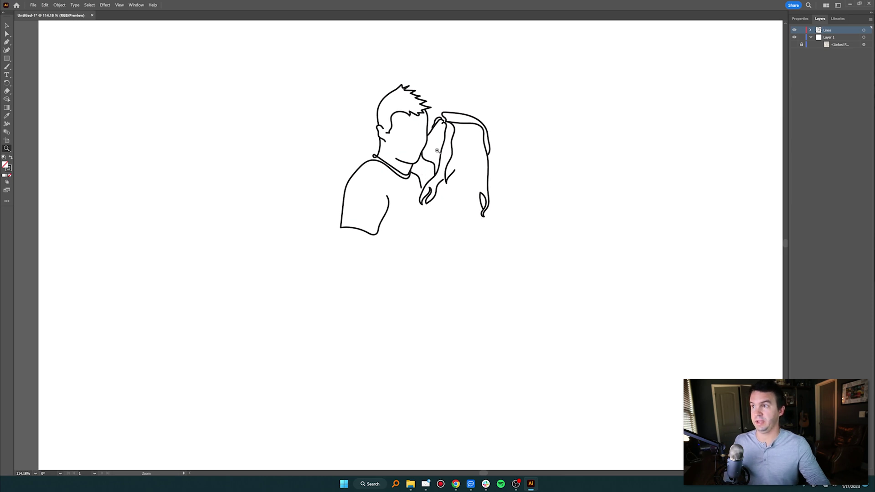